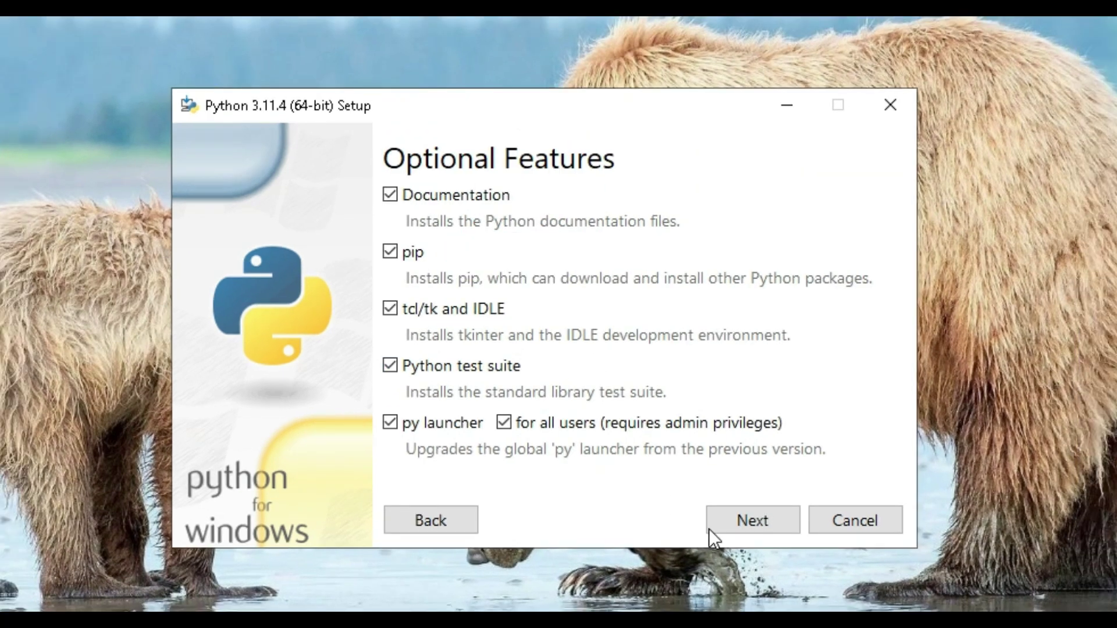
Step: Keep pip selected and begin the Python 3.11.4 installation
left_click(724, 526)
left_click(746, 528)
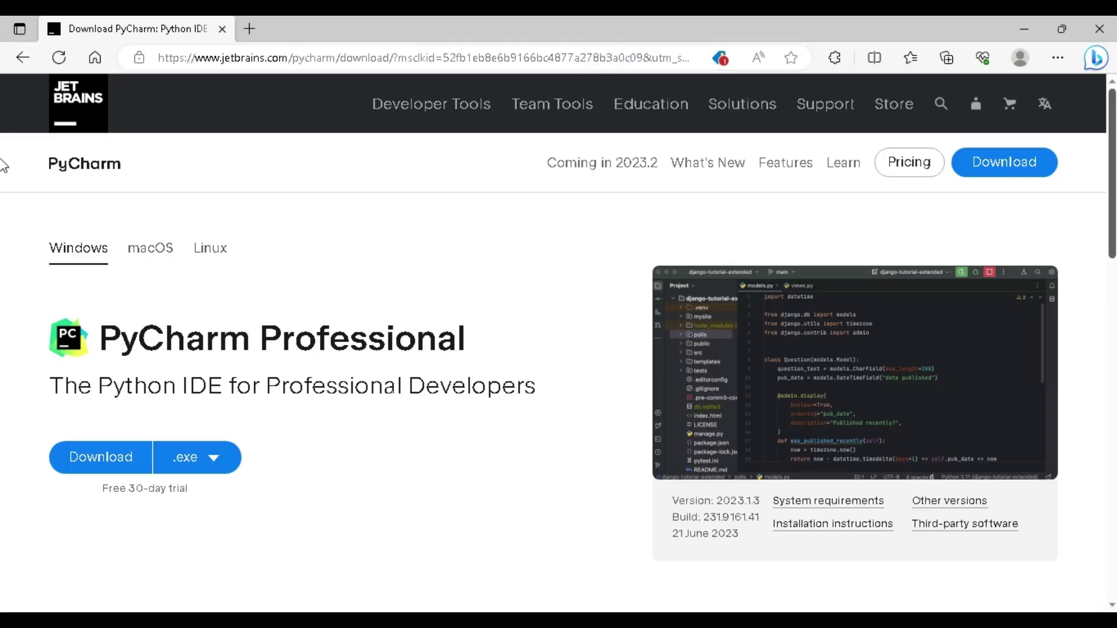
scroll(3, 208, "down", 1)
left_click_drag(1114, 203, 1102, 350)
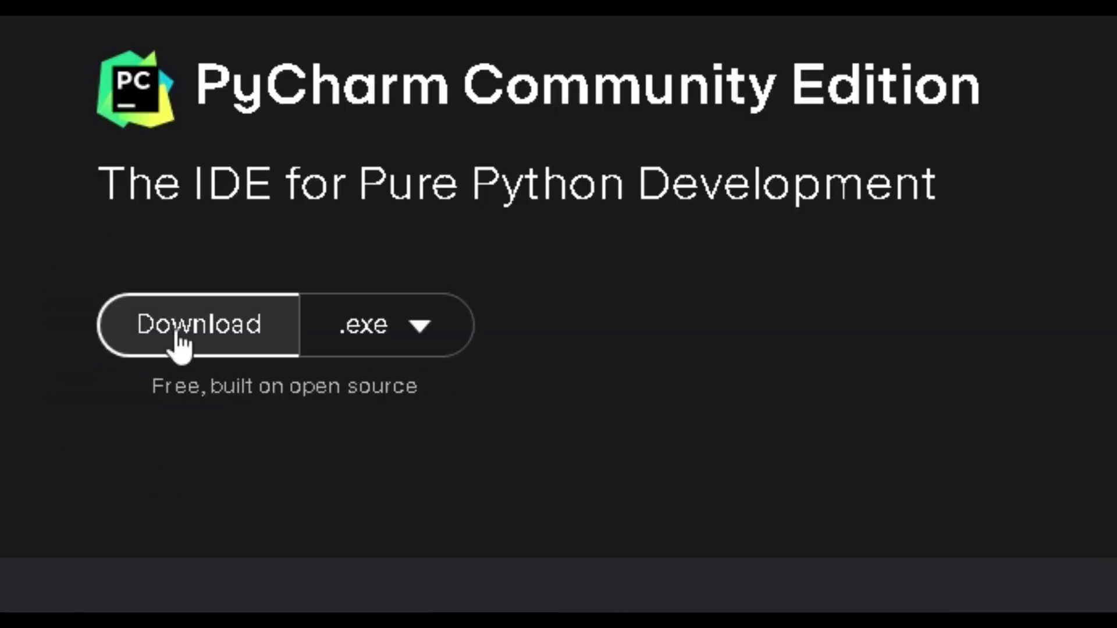
Step: Download the PyCharm Community Edition installer for Windows
left_click(184, 330)
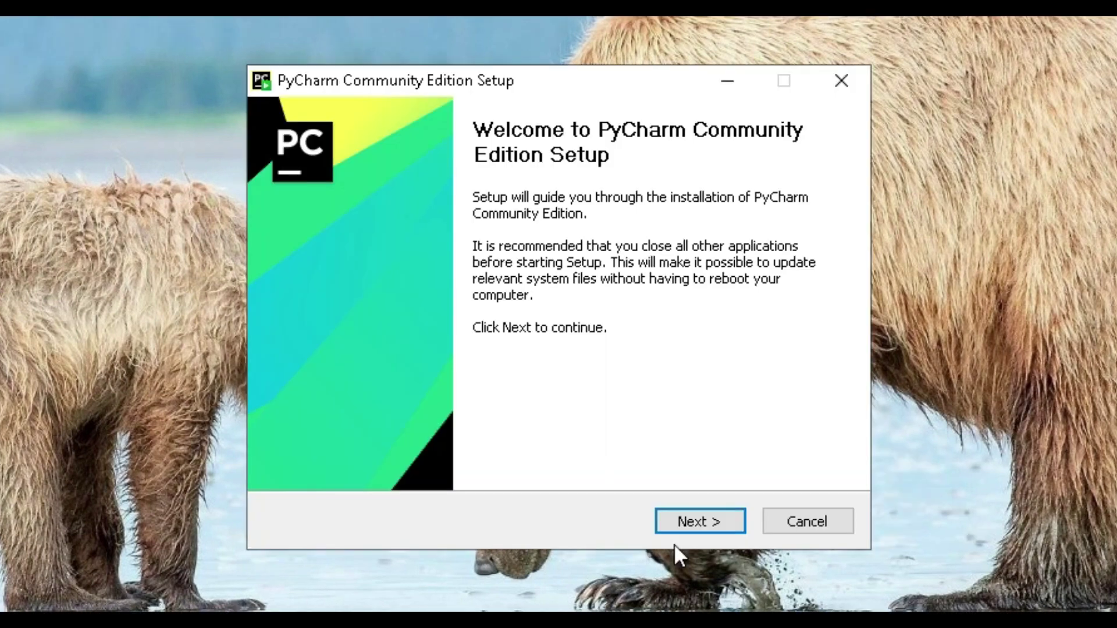
Step: Install PyCharm Community Edition with the default location and installation options
left_click(704, 528)
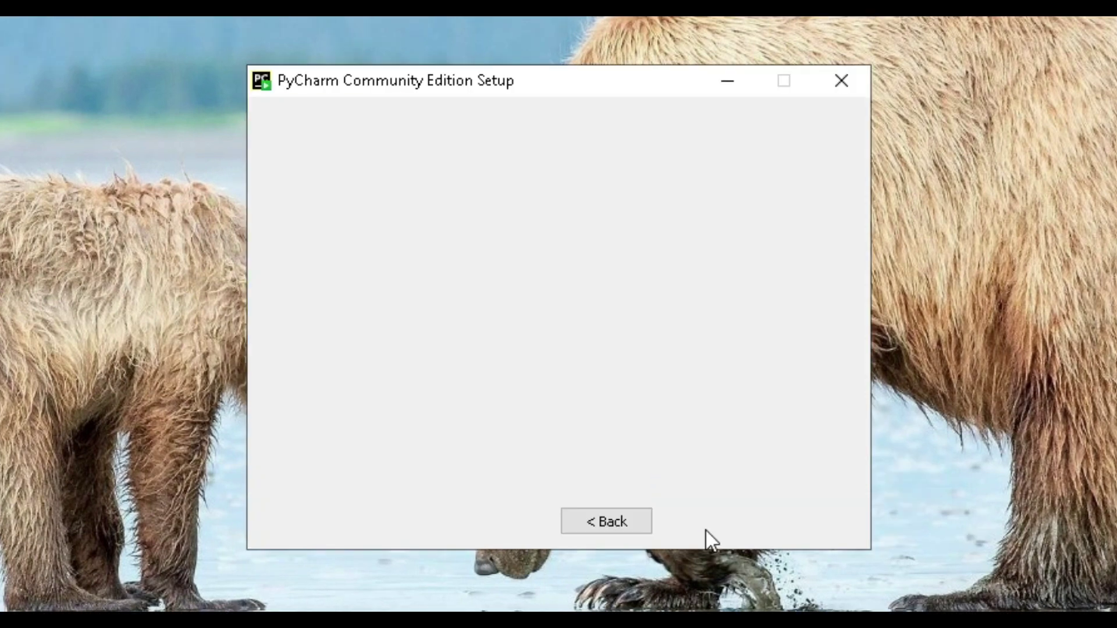
left_click(672, 522)
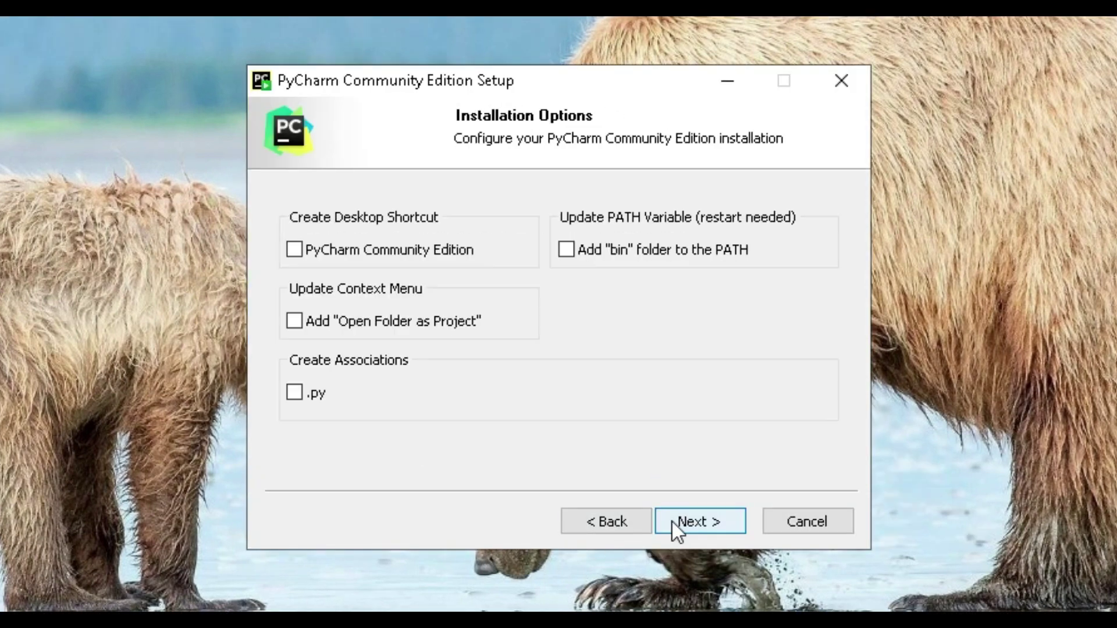
left_click(673, 522)
left_click(672, 522)
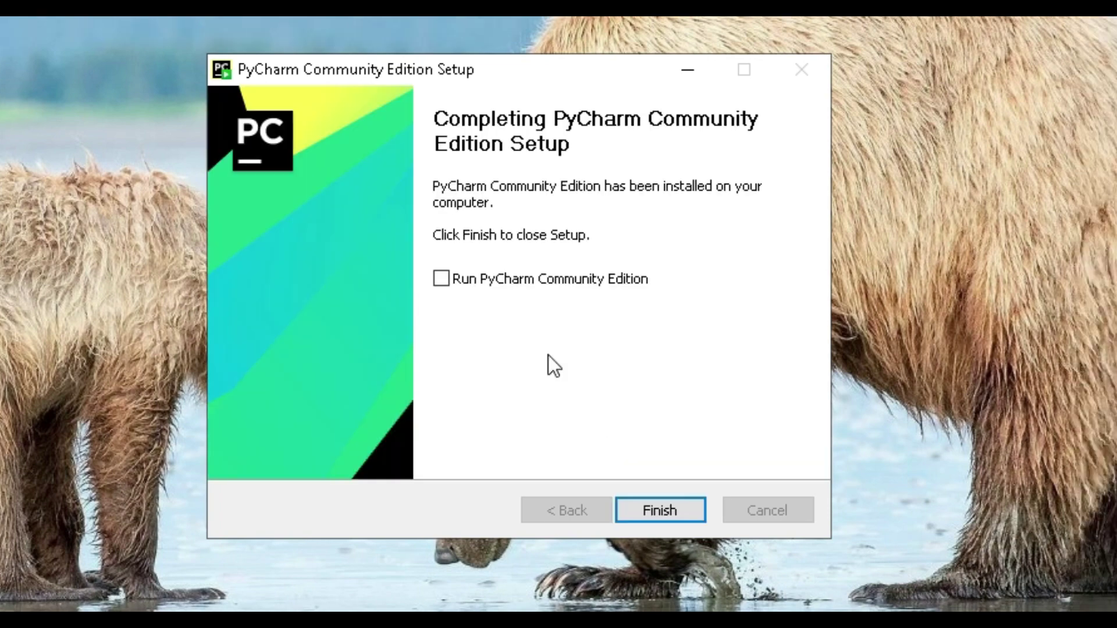
Step: Finish PyCharm Community Edition Setup so PyCharm launches
left_click(660, 502)
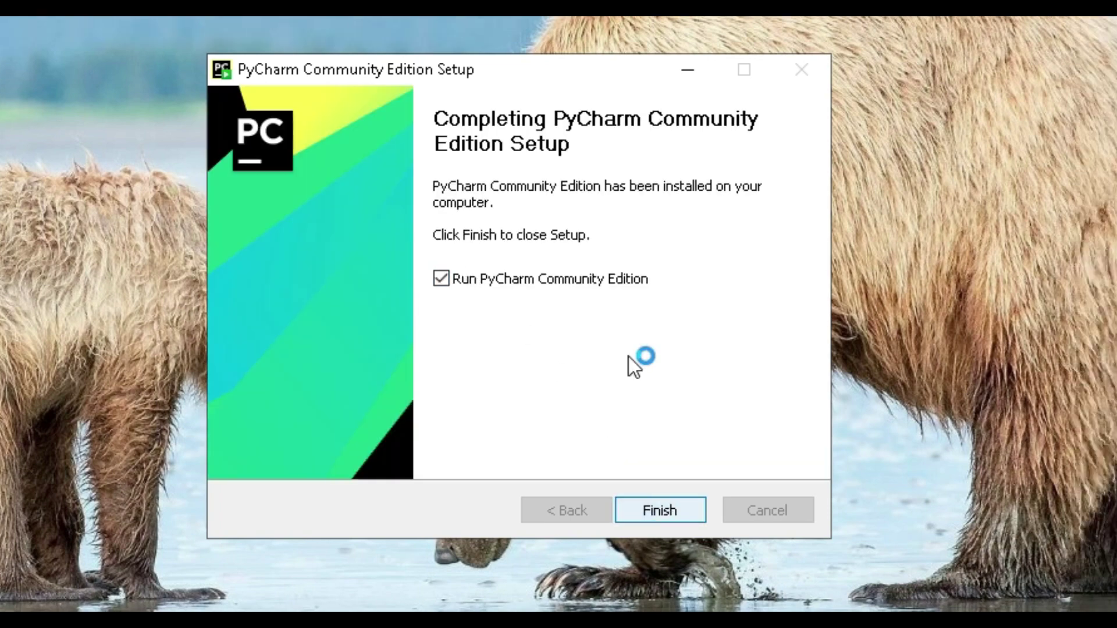